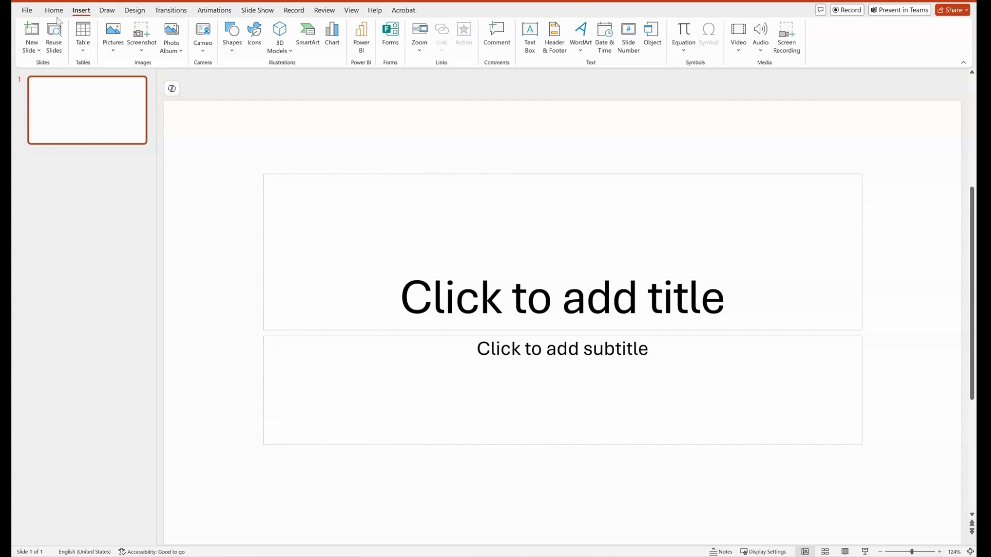
- Add a blank slide 2, then click into slide 1's title and subtitle placeholders
click(58, 12)
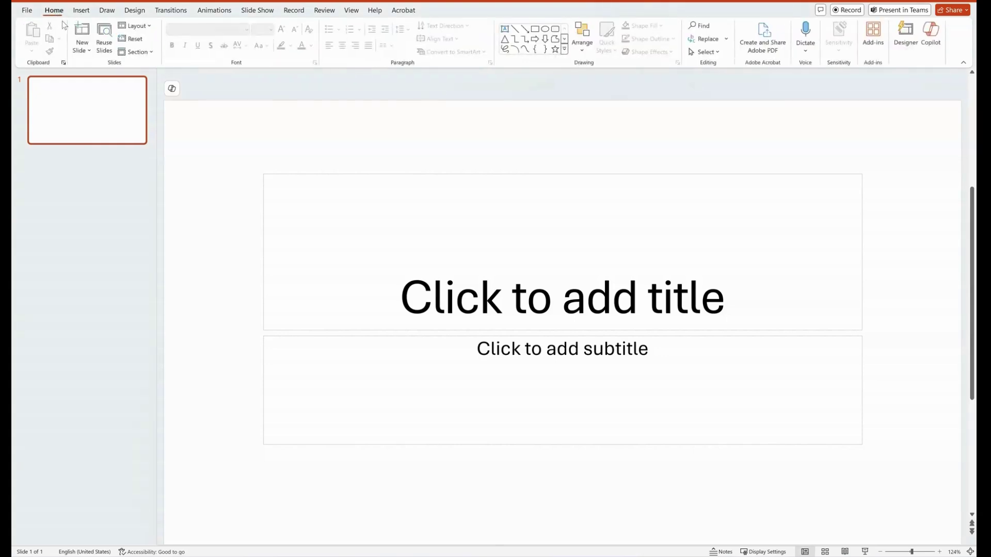
click(87, 52)
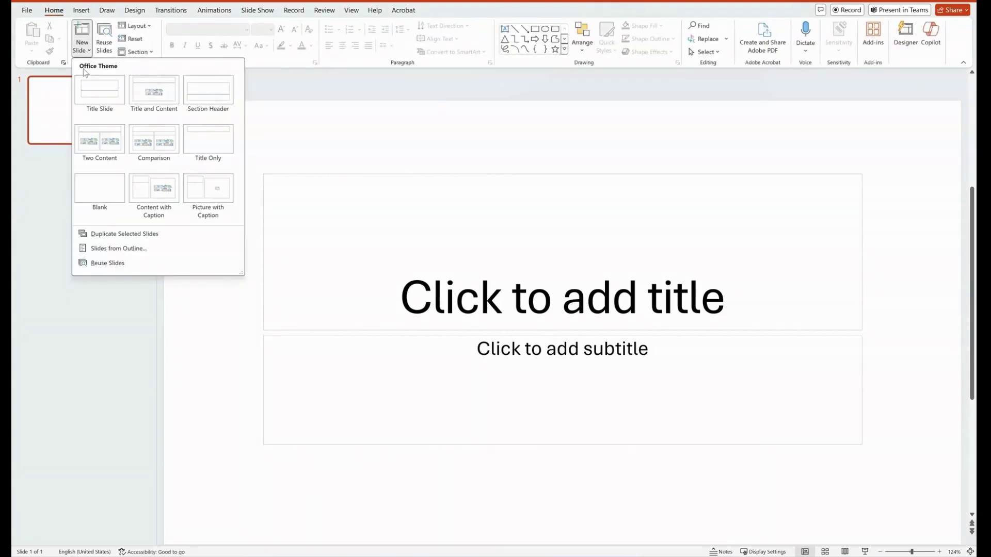
click(100, 199)
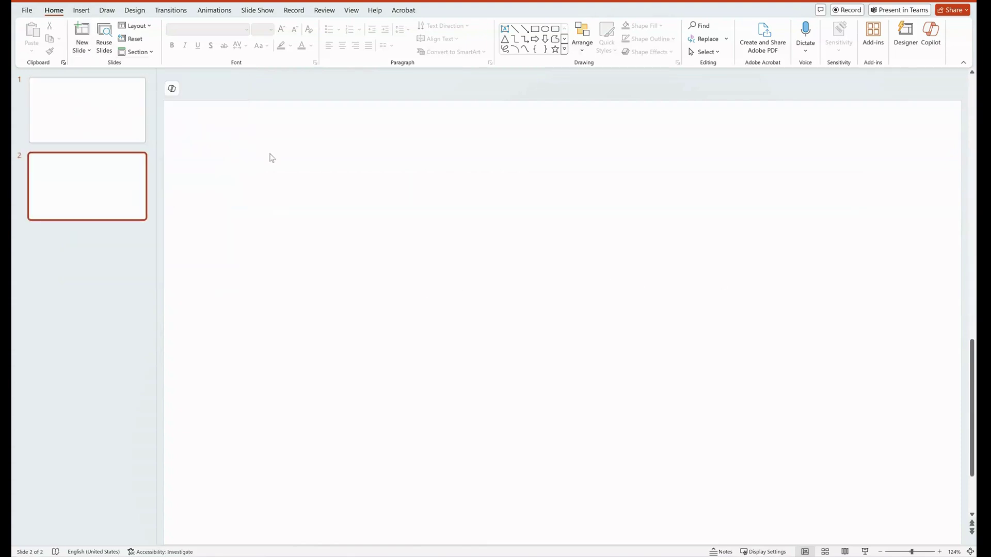
click(126, 119)
click(542, 298)
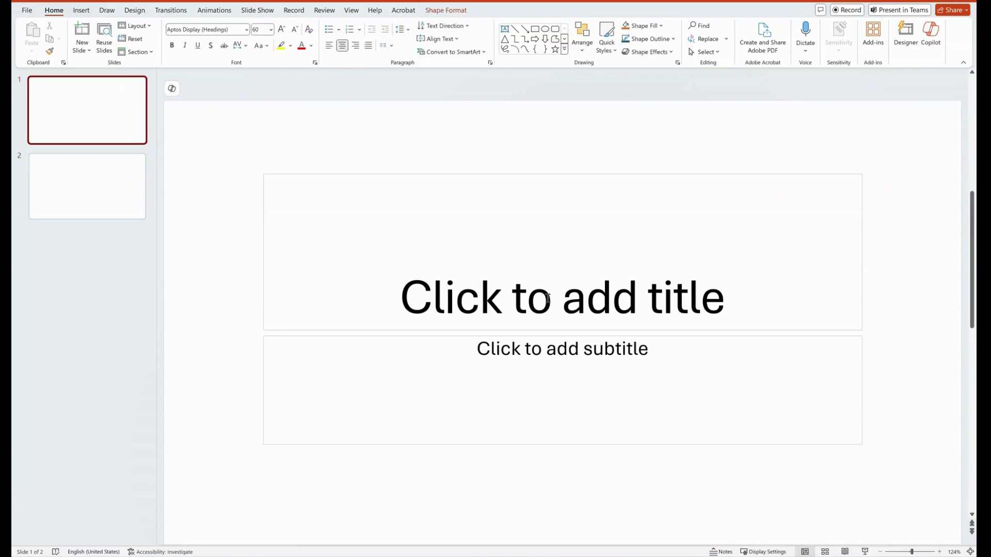
click(494, 370)
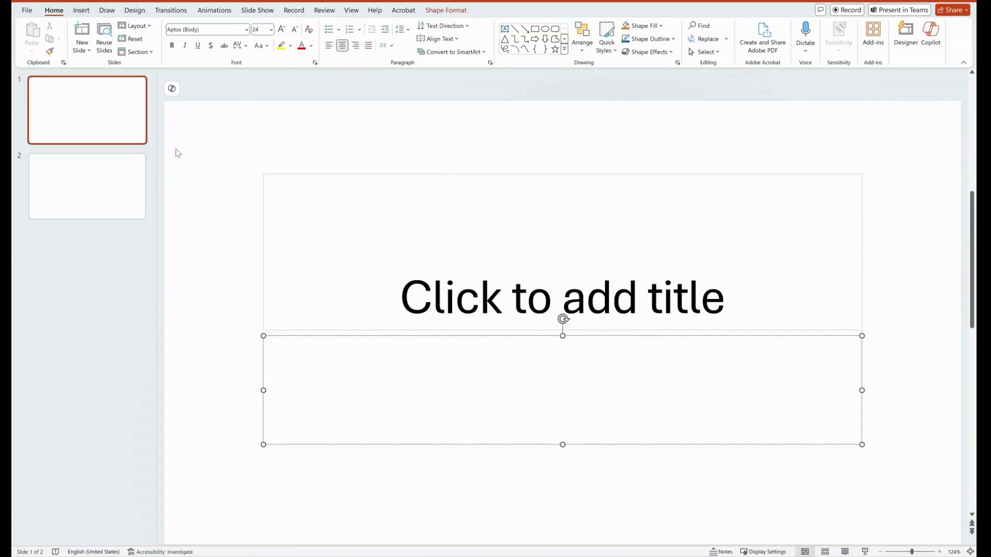
- Add a third slide with the Title and Content layout and return to slide 2
click(96, 176)
click(82, 50)
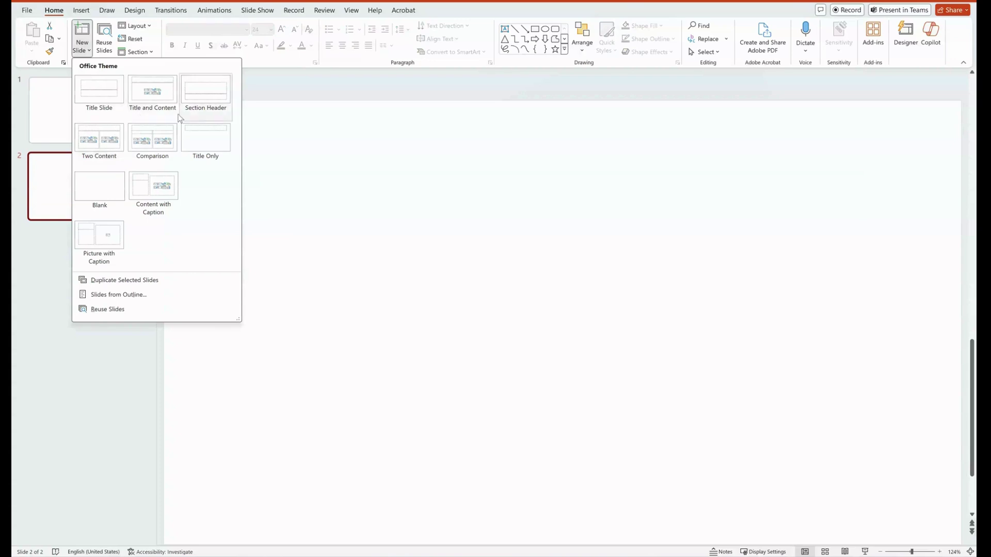
click(162, 103)
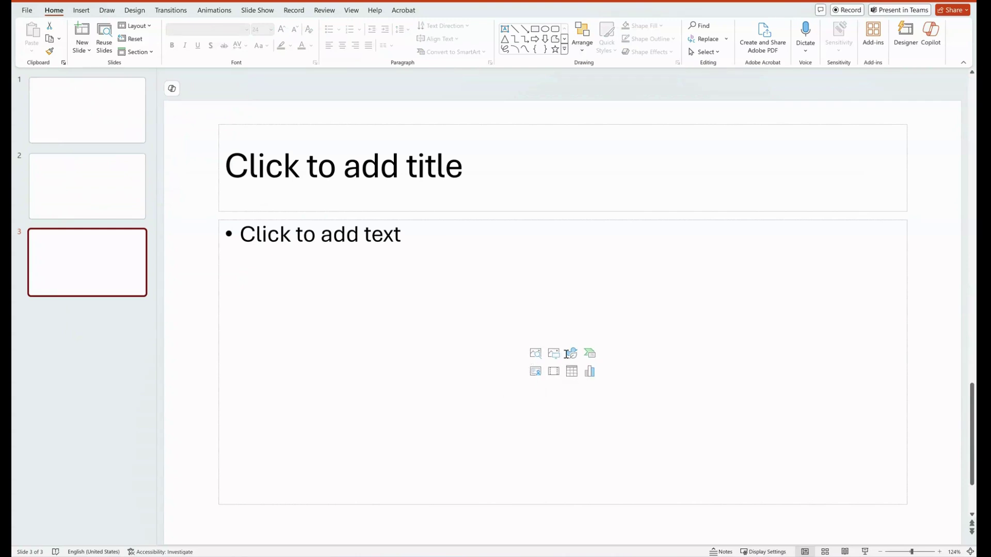
click(115, 183)
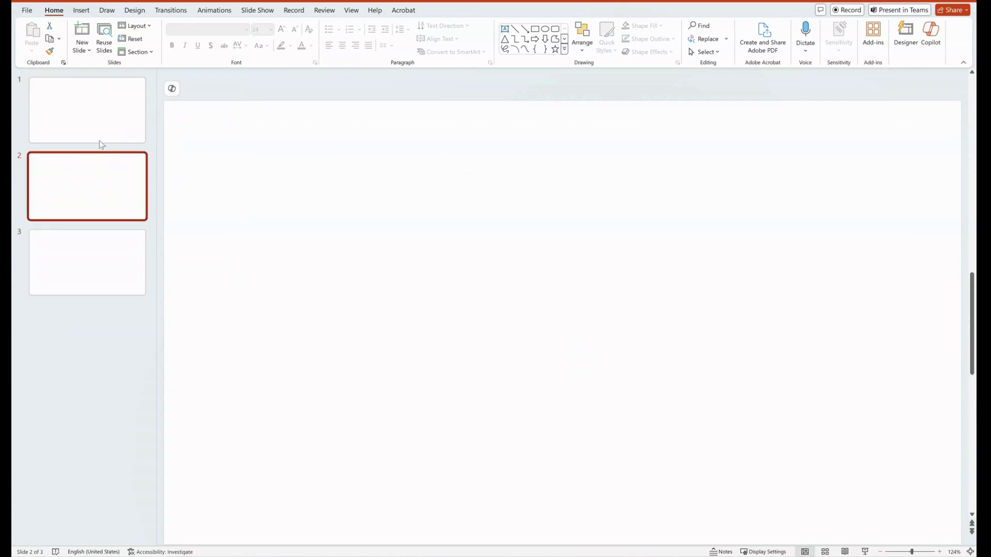
- Insert a 3x3 table on slide 2 and type 'test' in row 2's first cell
click(82, 10)
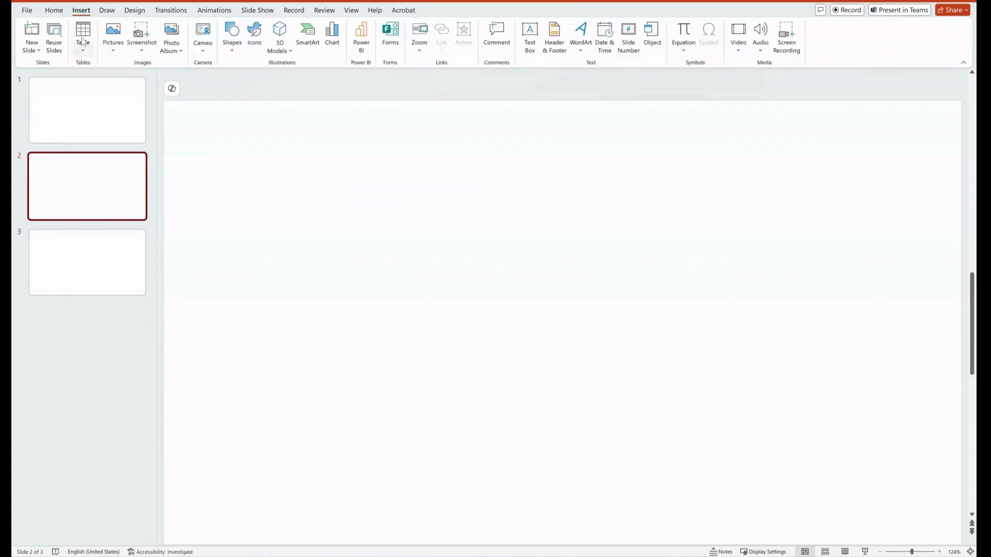
click(84, 52)
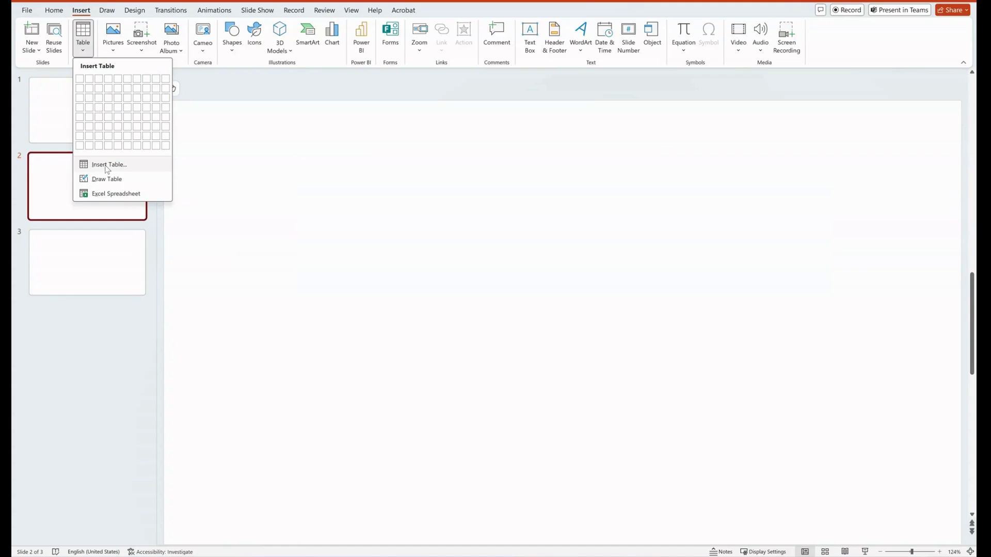
click(103, 101)
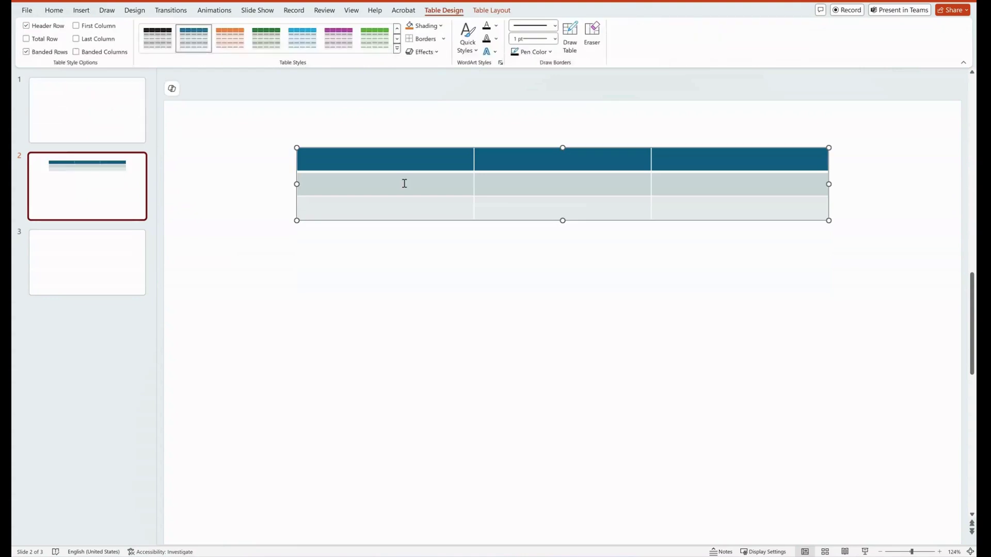
text(test)
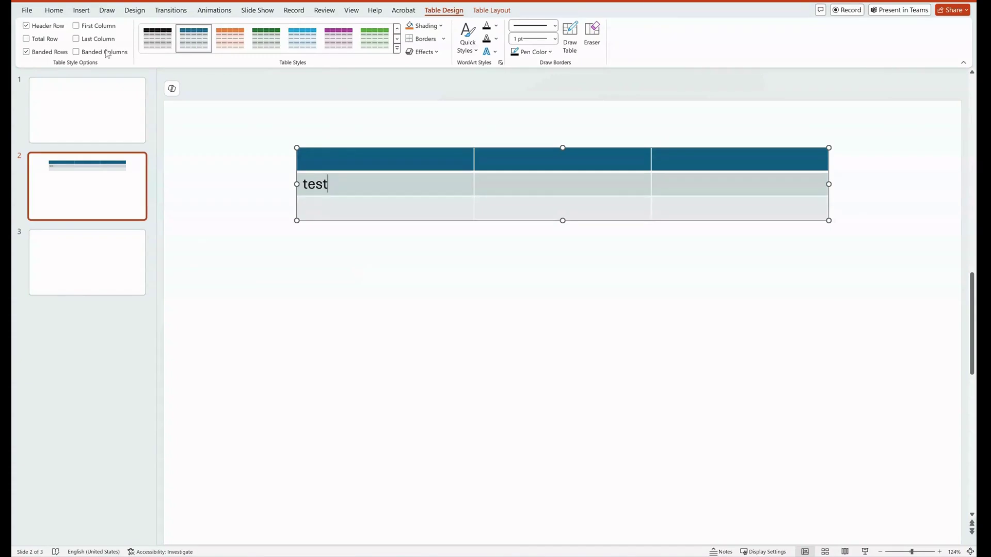
- Deselect the table and add another blank slide after slide 2
click(198, 239)
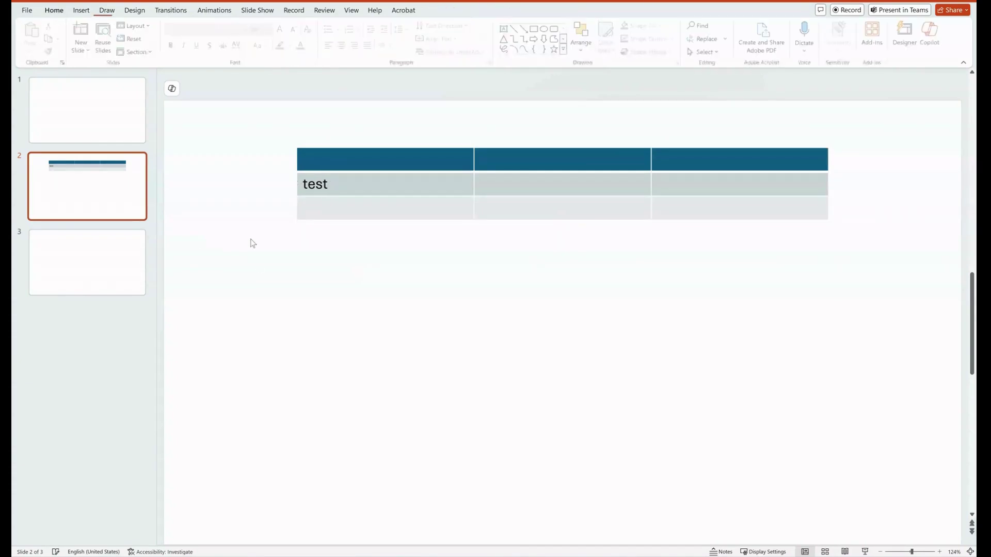
click(83, 50)
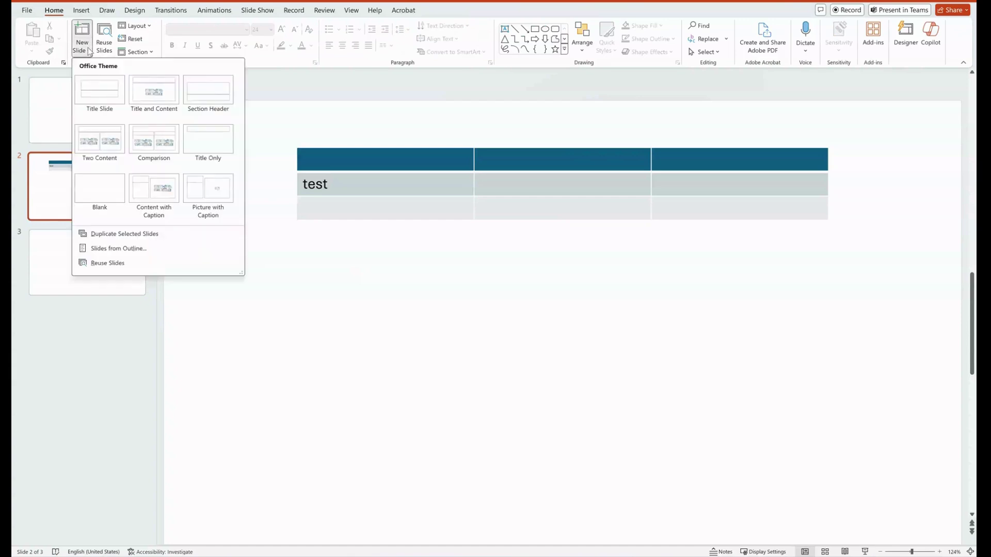
click(100, 189)
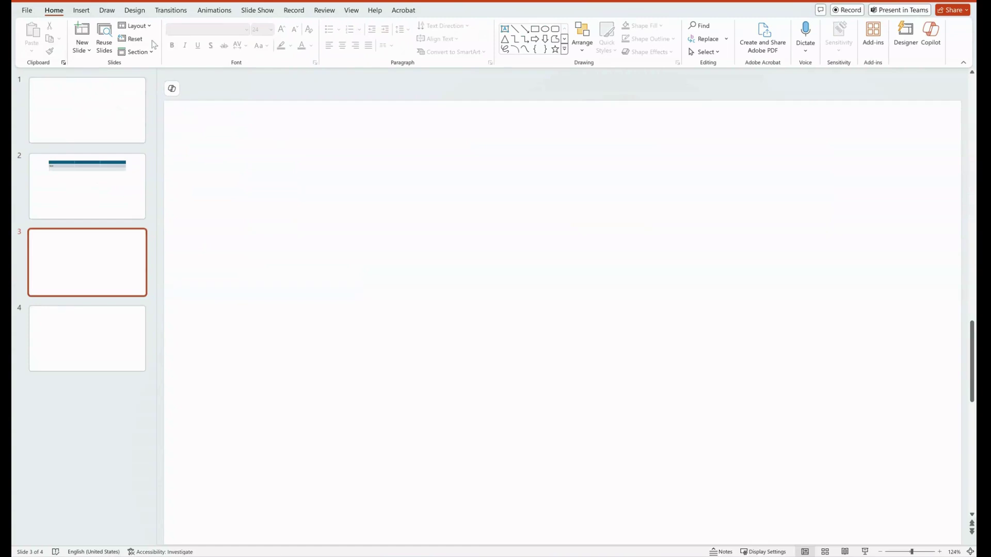
- In Insert Chart, compare 3-D column, Area and Stock types, then choose Clustered Column
click(81, 10)
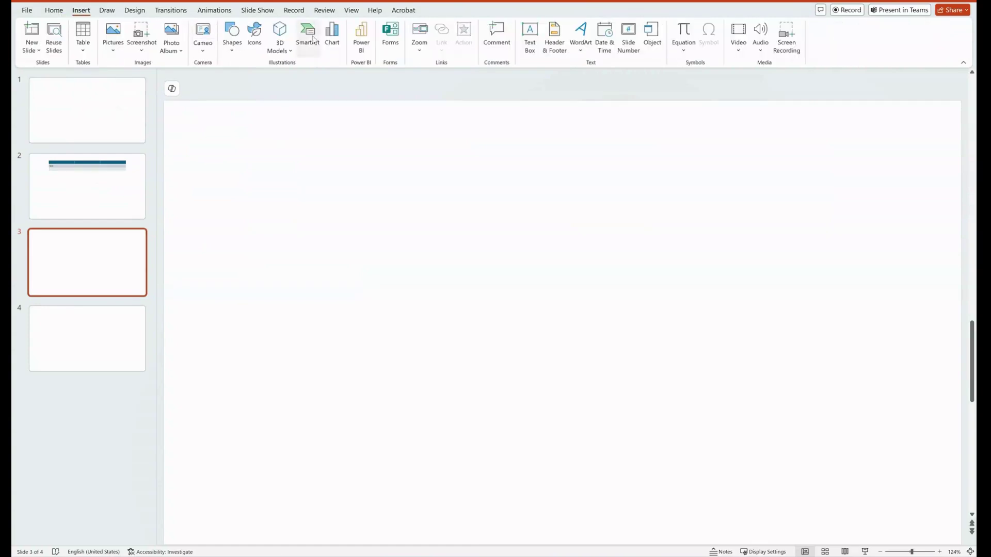
click(334, 37)
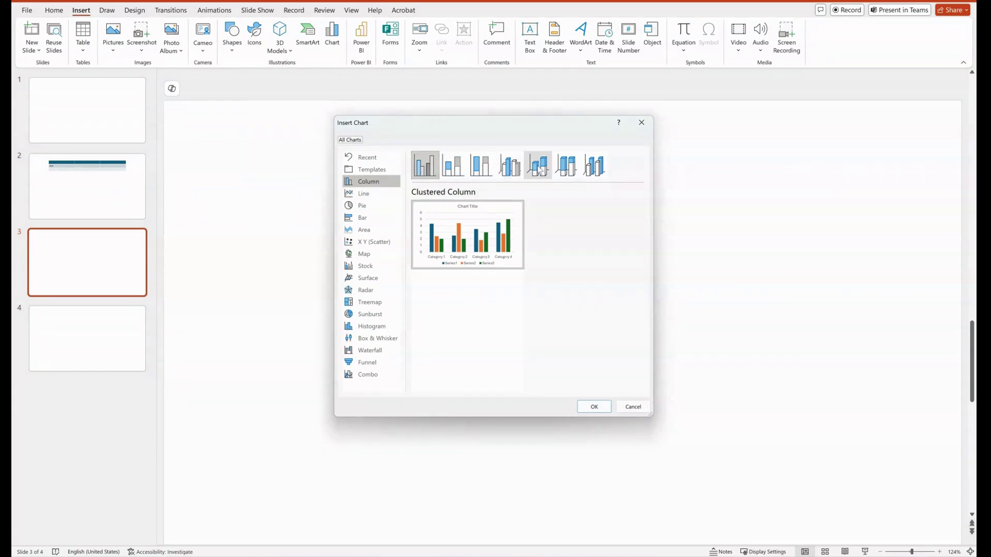
click(539, 168)
click(569, 169)
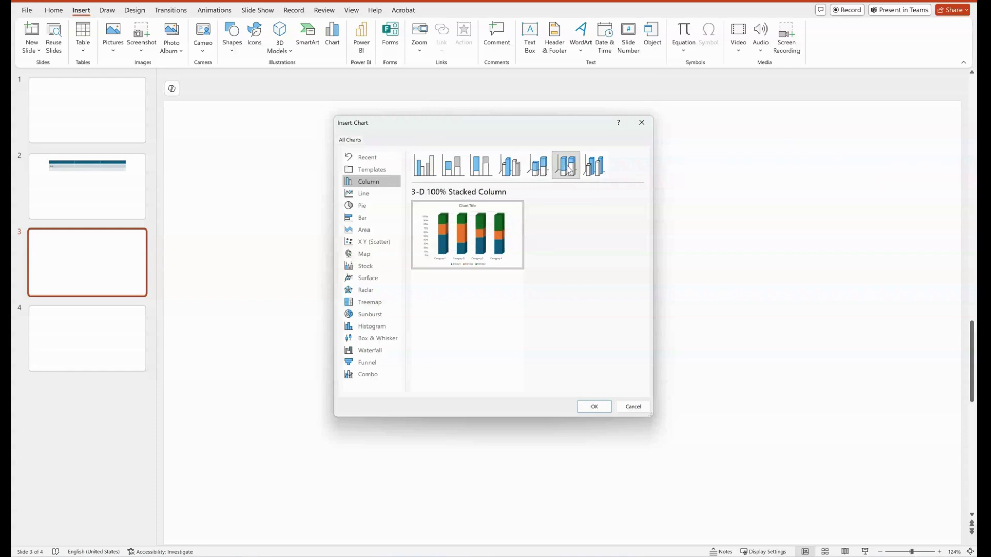
click(363, 230)
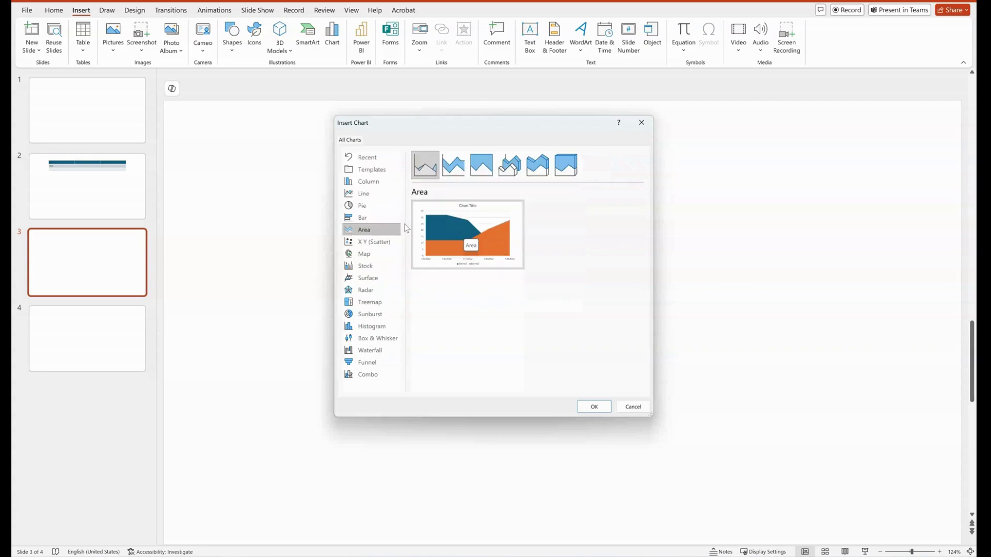
click(481, 165)
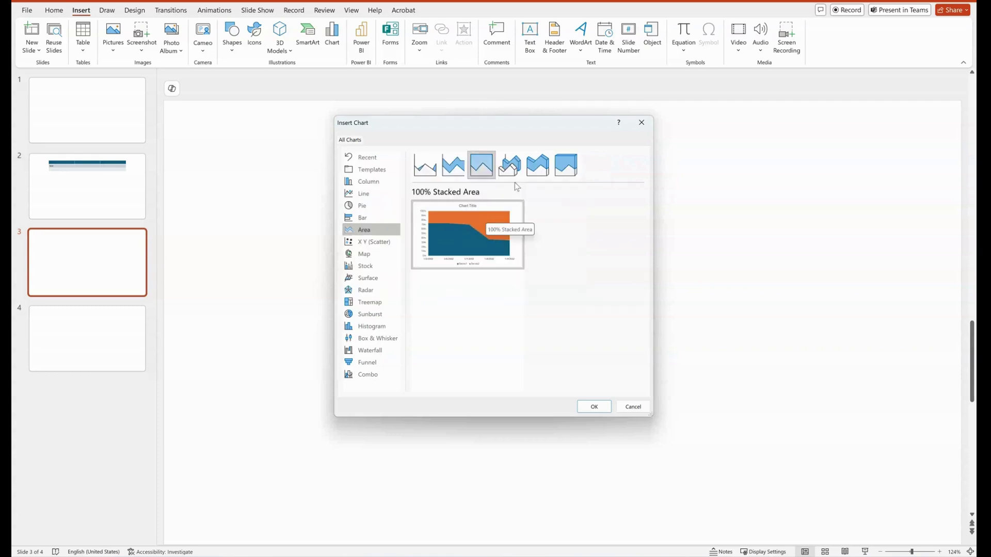
click(365, 266)
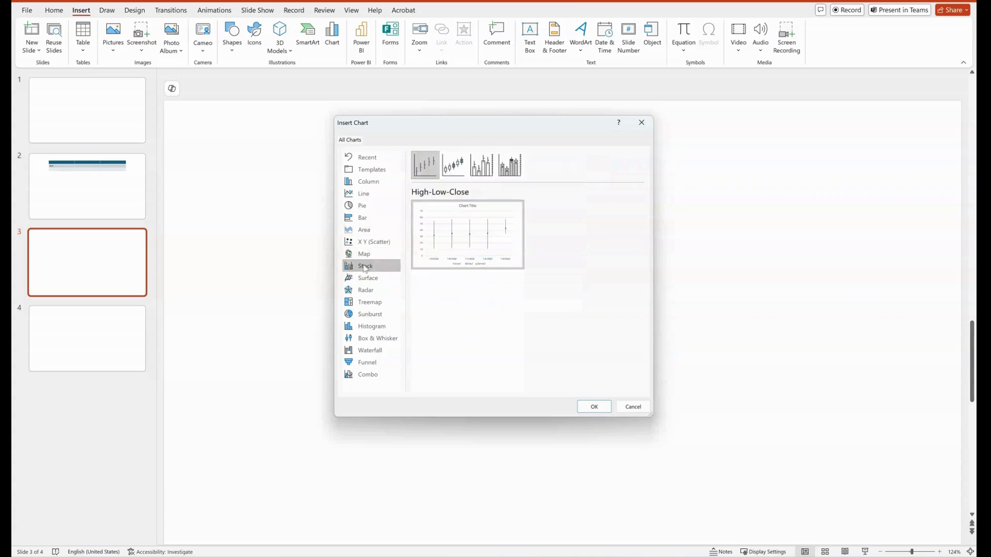
mouse_move(432, 256)
click(365, 184)
mouse_move(482, 244)
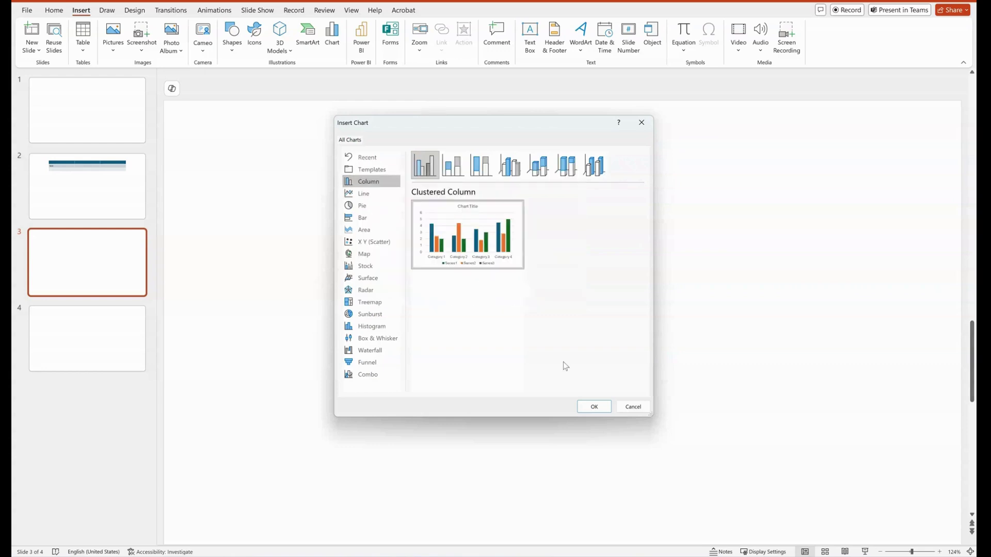
- Insert the clustered column chart with sample Series 1–3 data and close its data sheet
click(588, 406)
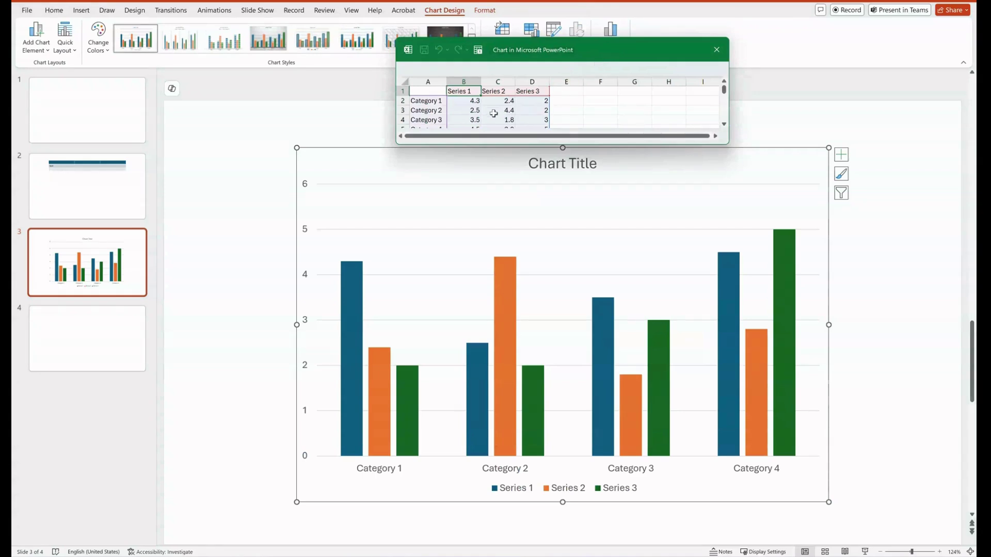
mouse_move(619, 339)
click(716, 50)
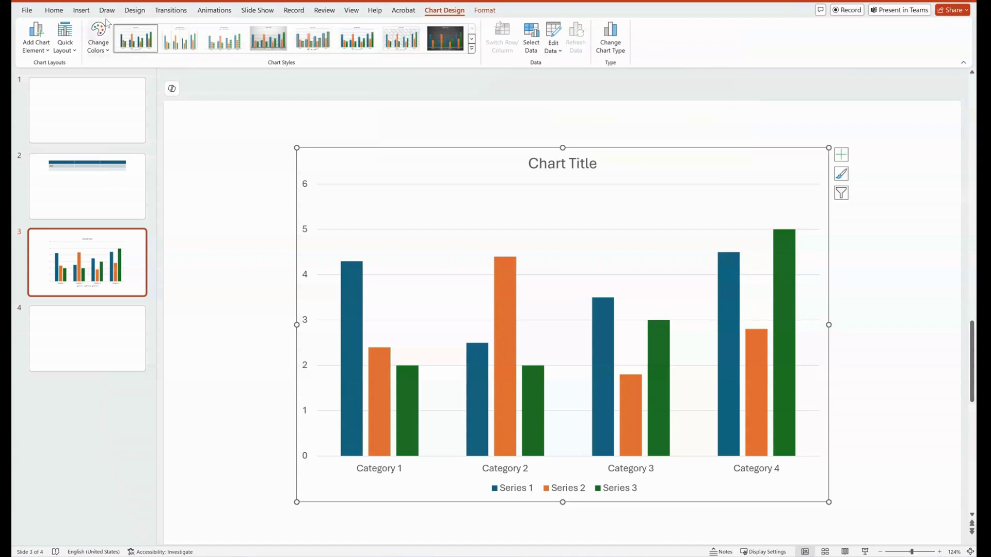
click(53, 10)
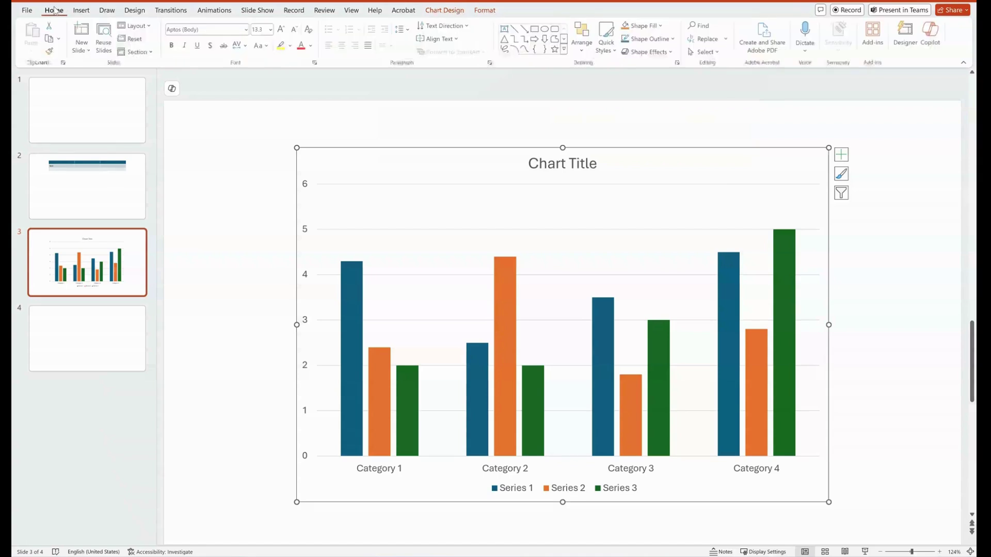
click(88, 51)
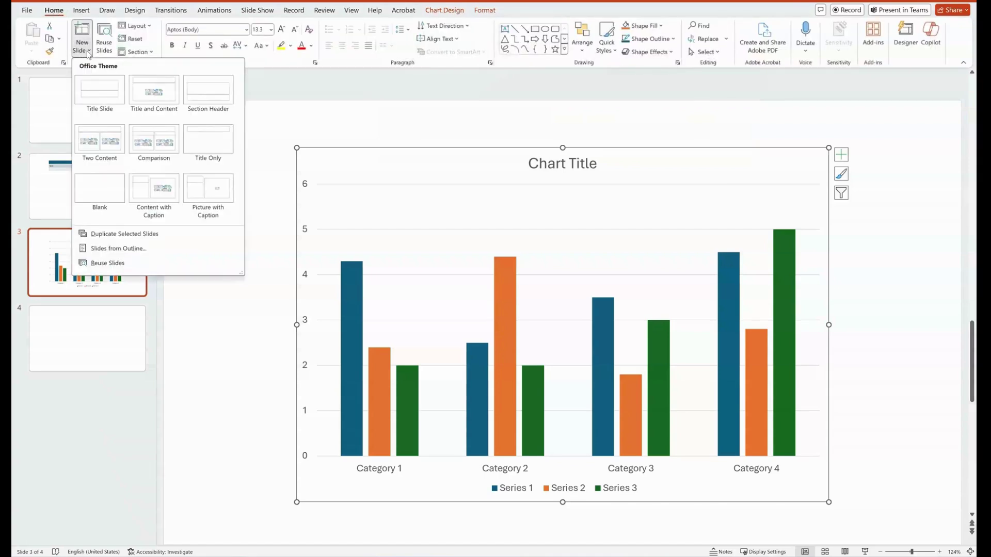
- Add blank slide 4, copy Excel's monthly Sales line chart, and bring up PowerPoint's paste options
click(99, 195)
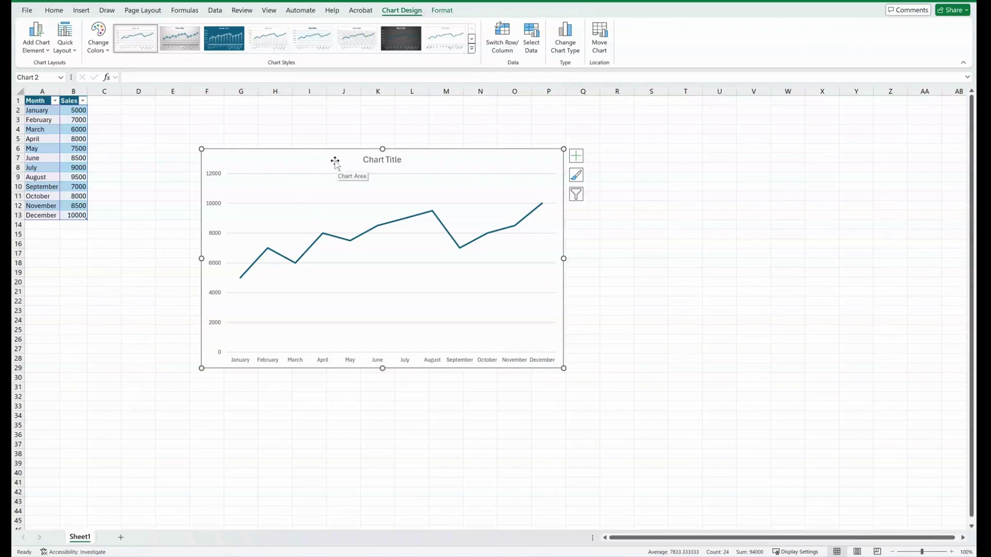
right_click(286, 162)
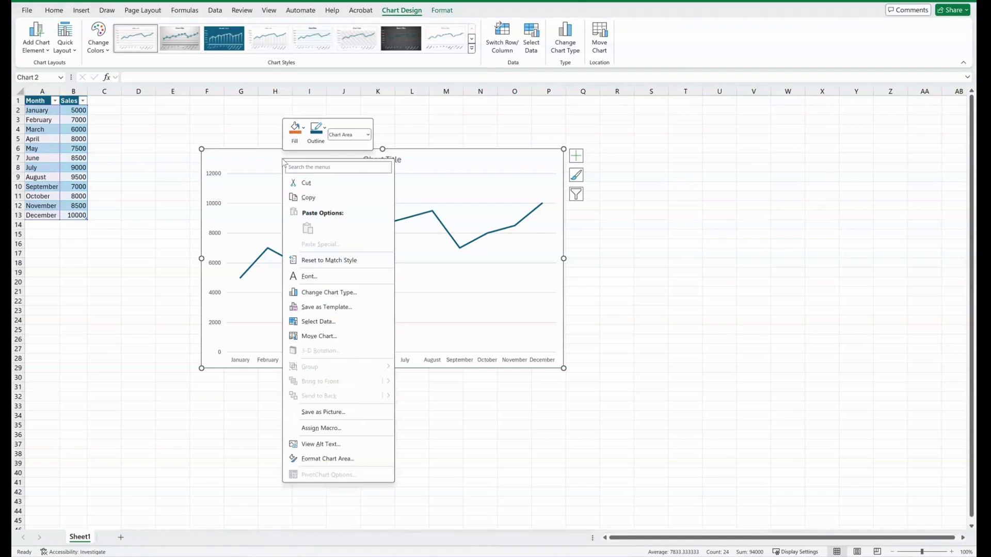
click(308, 197)
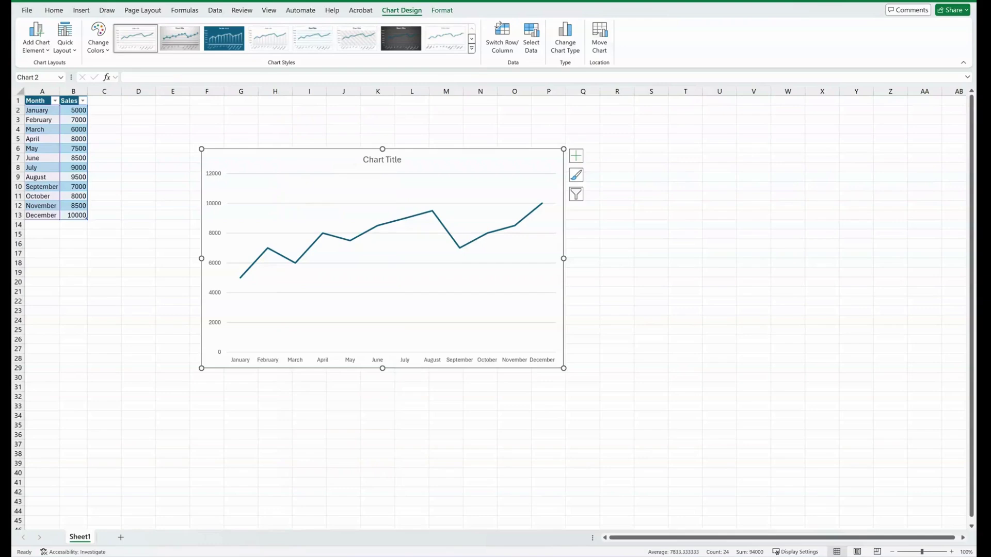
key(alt+Tab)
right_click(432, 290)
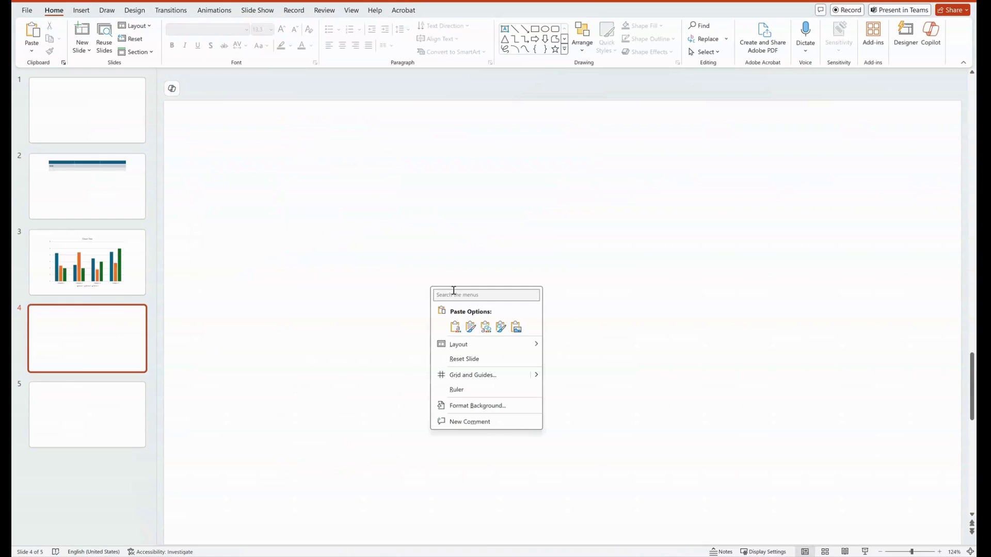
- Paste the January–December sales line chart onto slide 4 and close the Designer pane
click(456, 326)
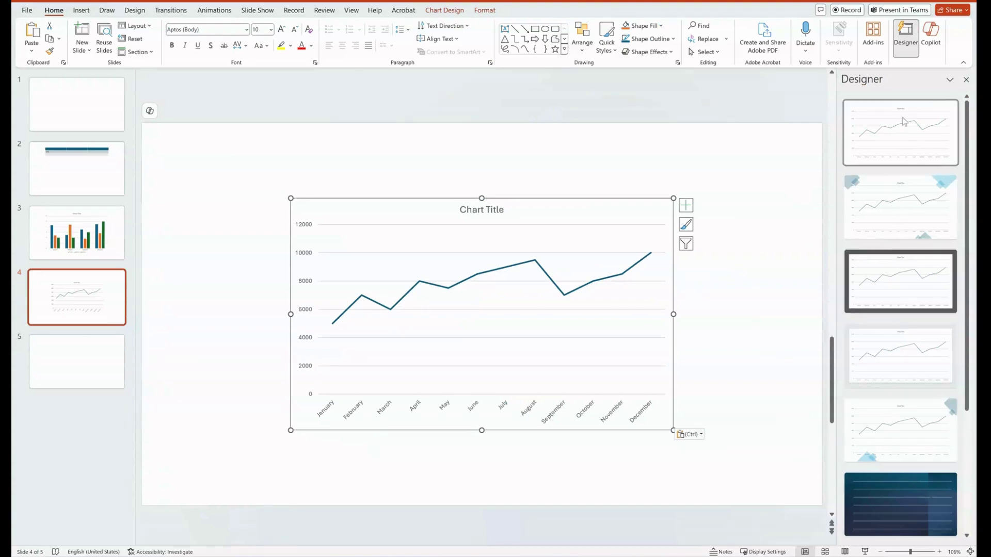
click(966, 80)
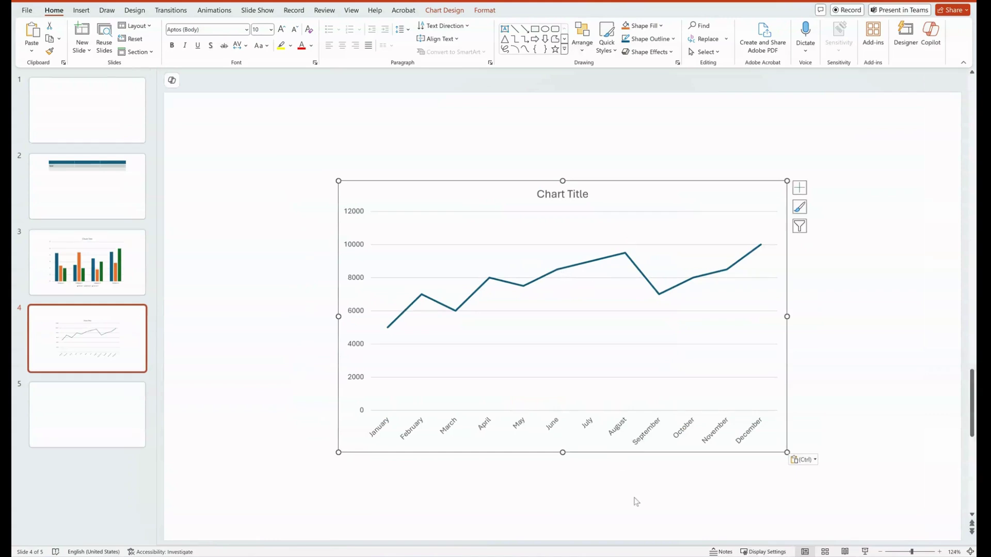
key(alt+Tab)
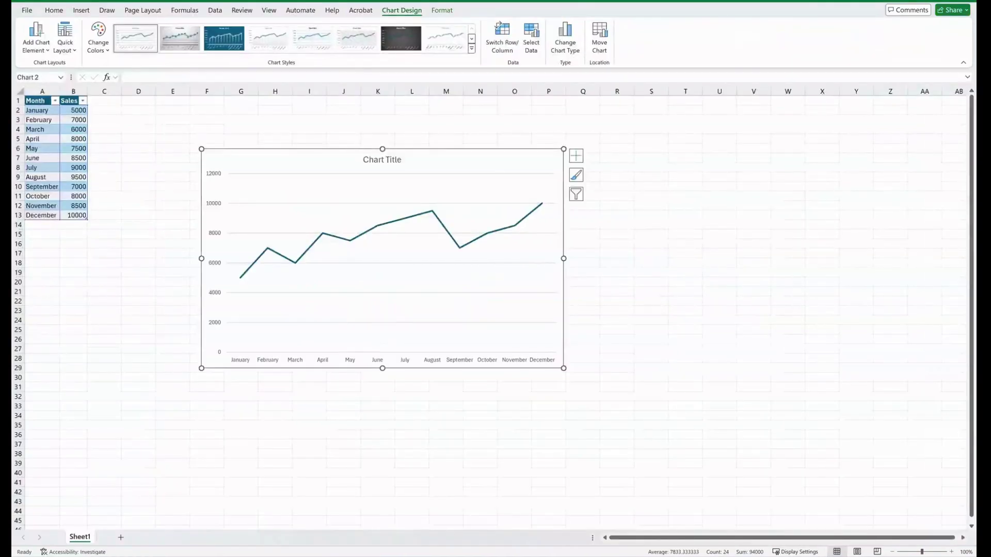
mouse_move(649, 555)
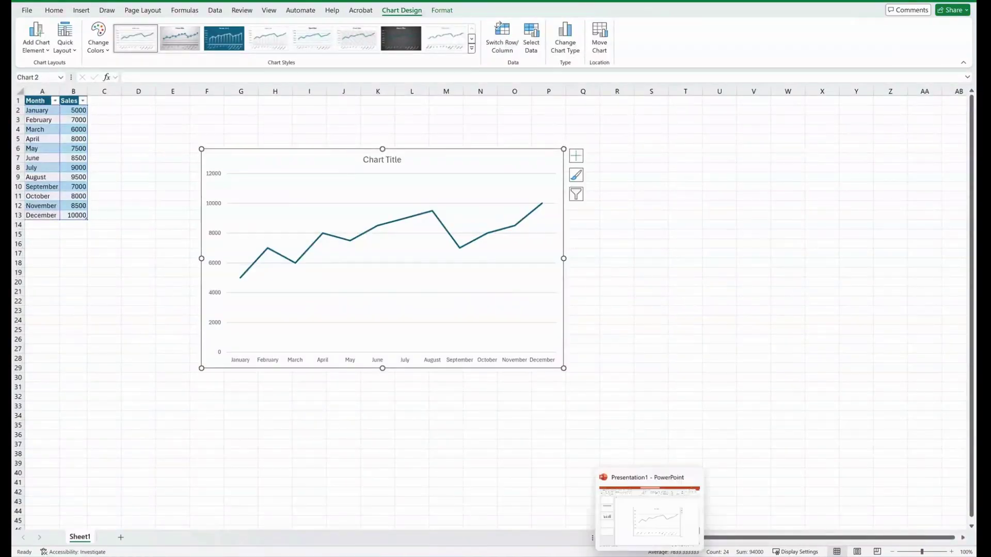
click(649, 516)
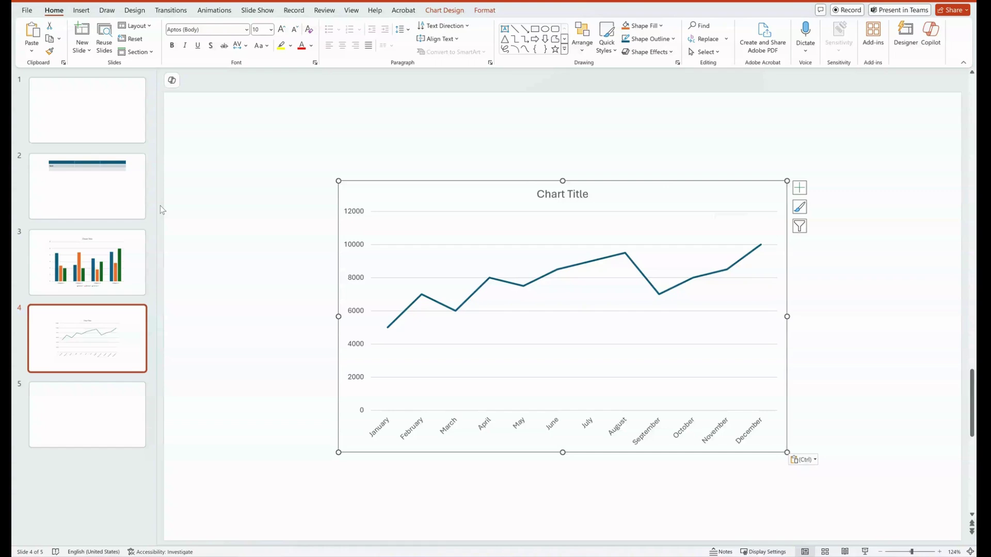
click(90, 197)
click(89, 263)
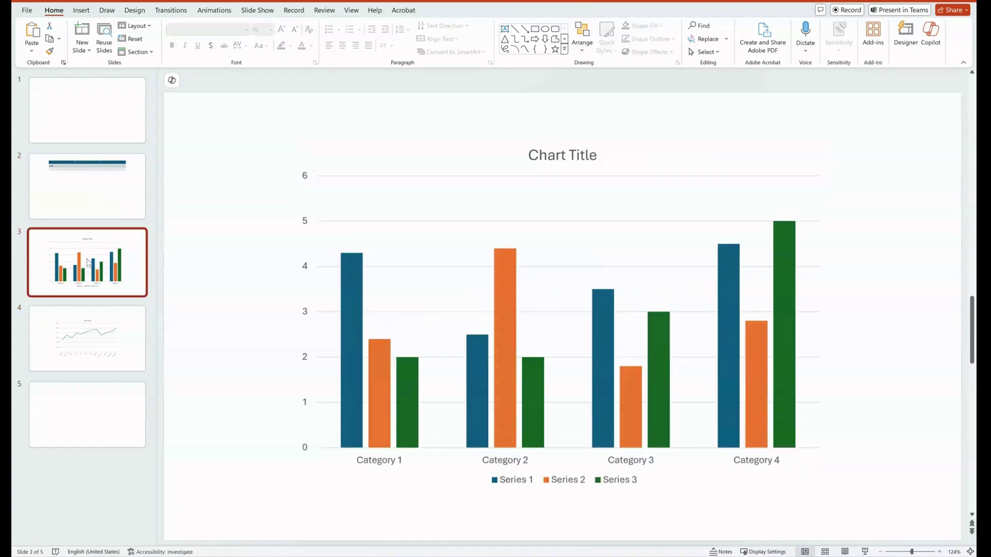
click(83, 338)
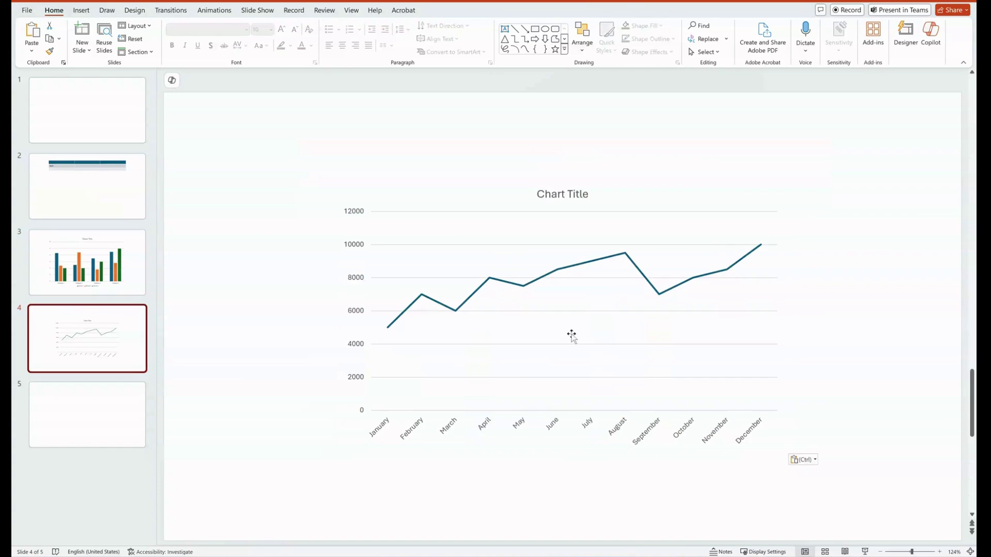